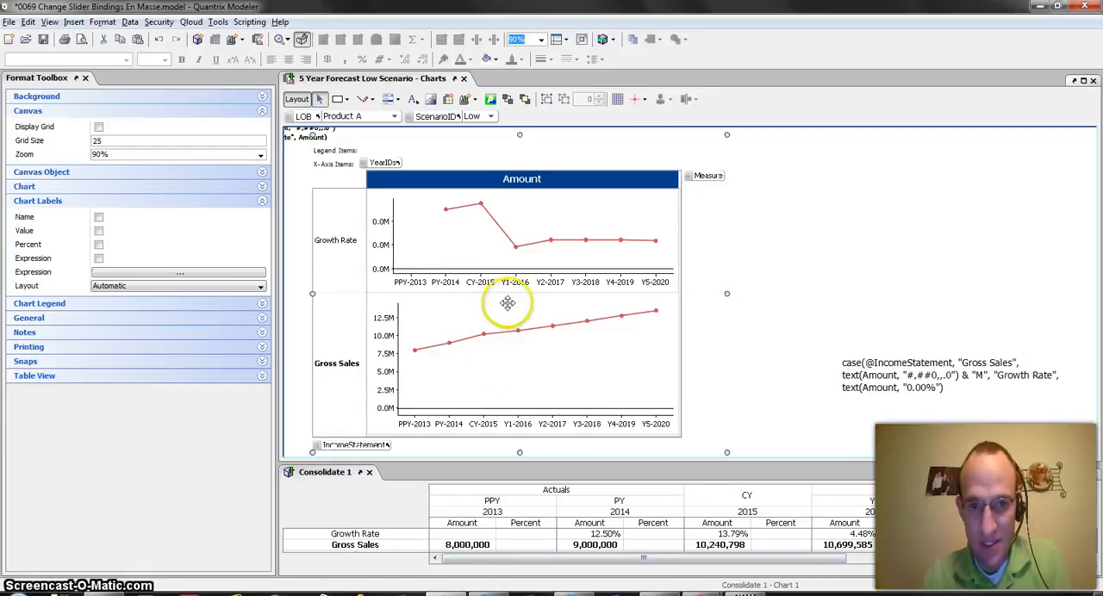
Step: Turn on value labels for the data points of the Growth Rate and Gross Sales charts
left_click(507, 239)
left_click(506, 240)
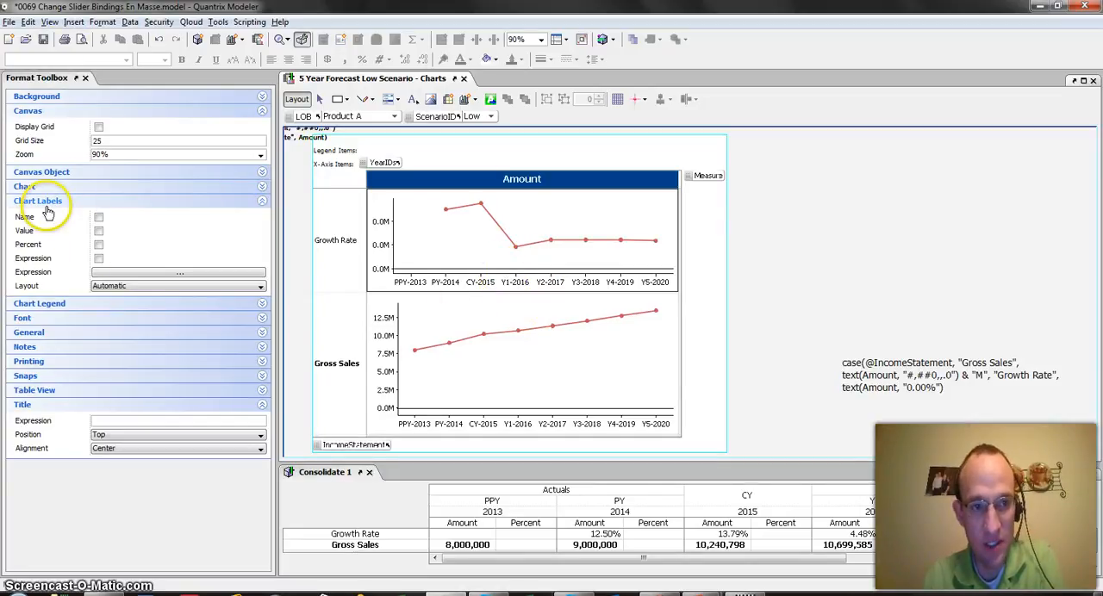
left_click(99, 232)
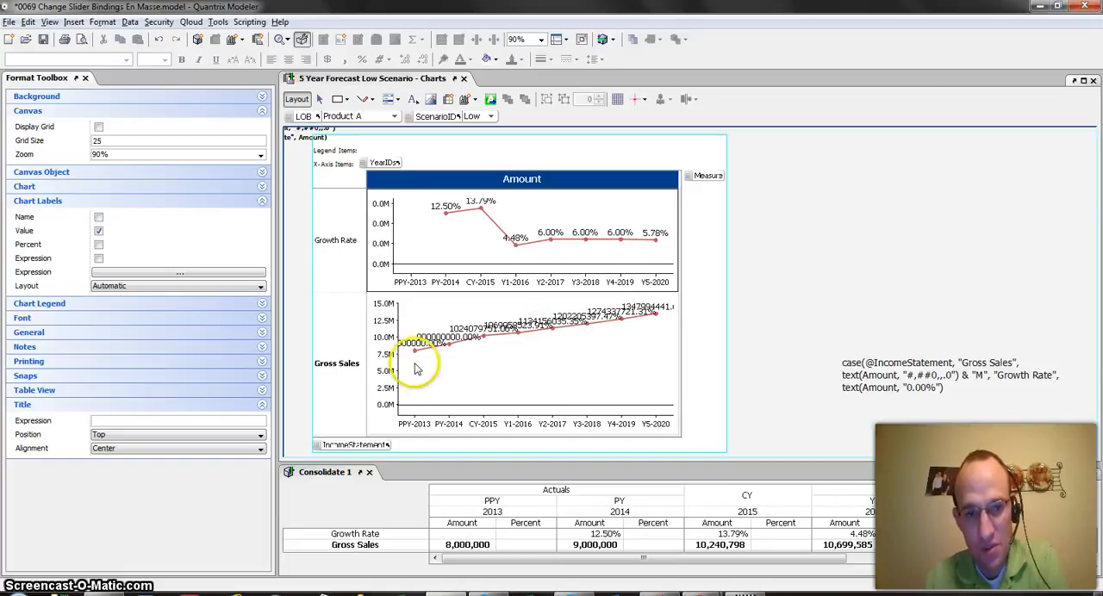
Step: Set the data labels' number format to the custom Millions code #,##0,,.0"M"
left_click(484, 336)
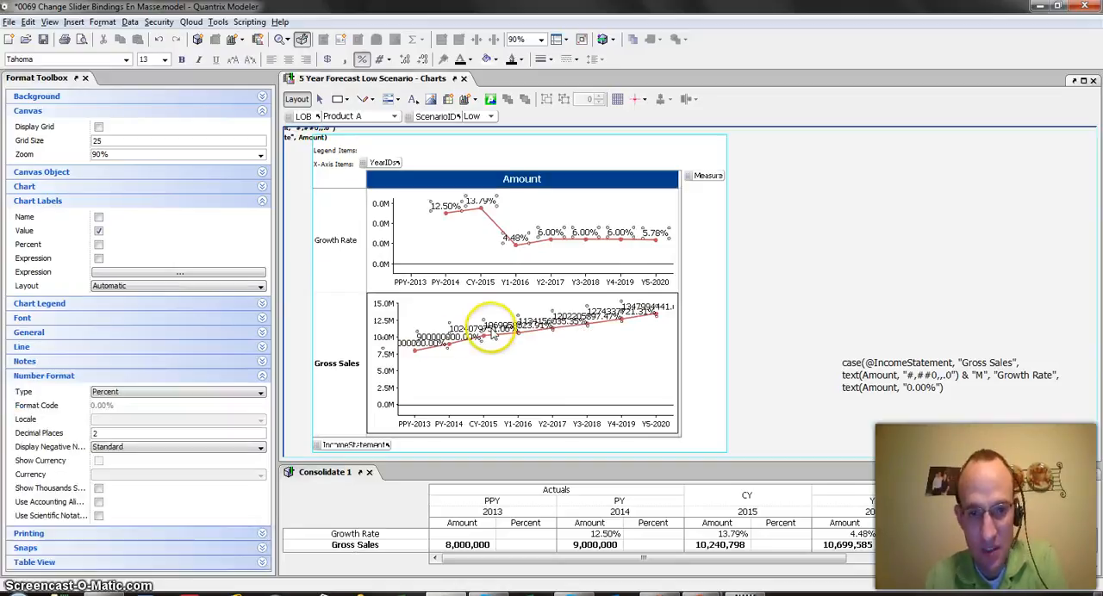
left_click(220, 394)
left_click(153, 458)
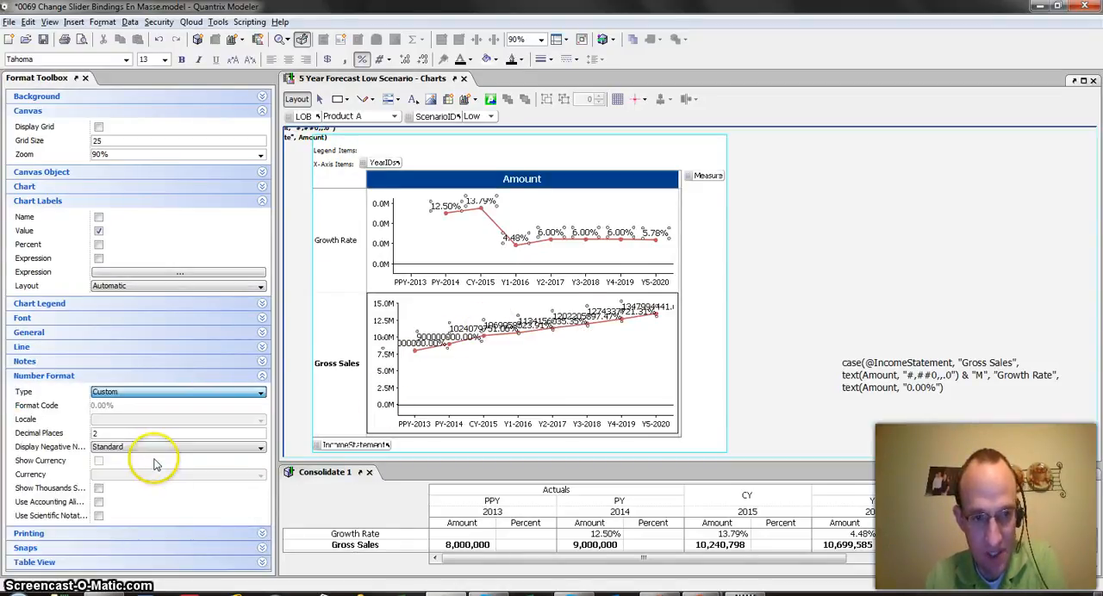
left_click(249, 406)
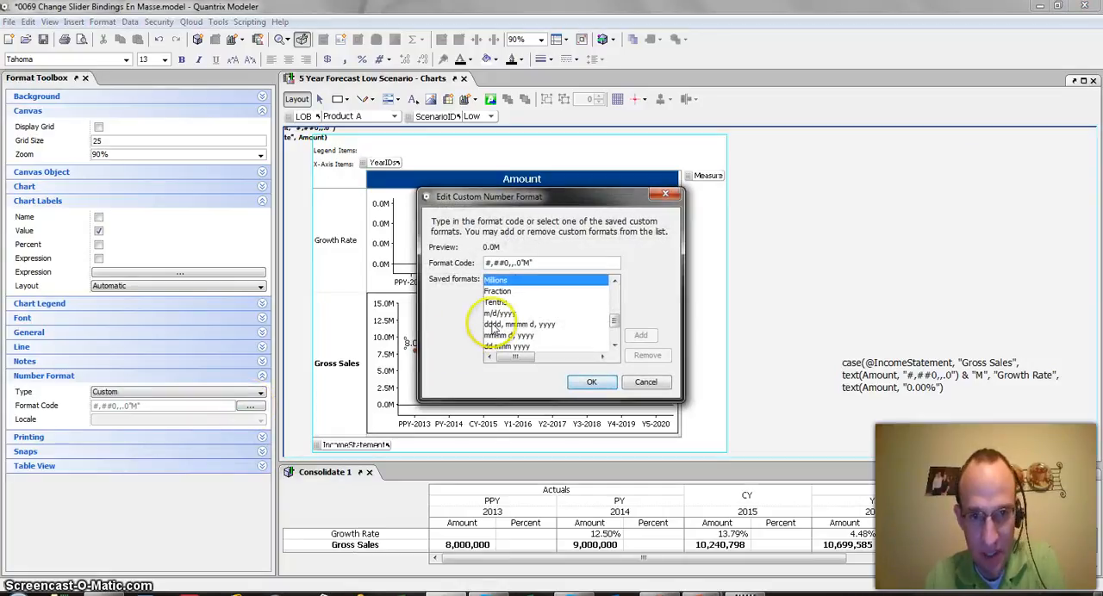
left_click(591, 382)
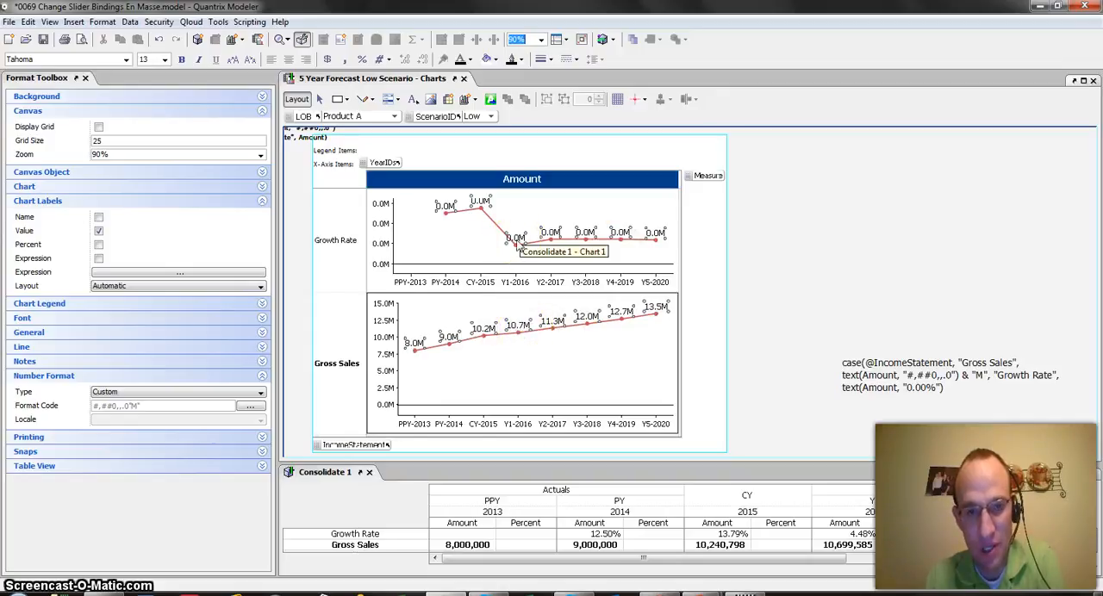
Step: Try to select only the Growth Rate chart's data labels, separately from those of the Gross Sales chart
left_click(335, 239)
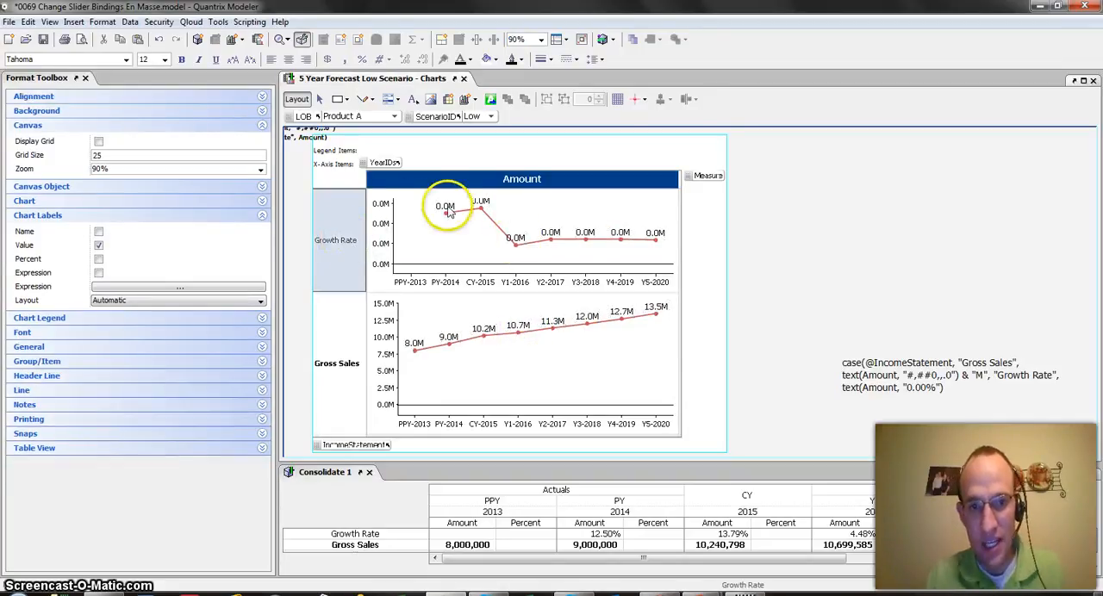
left_click(349, 242)
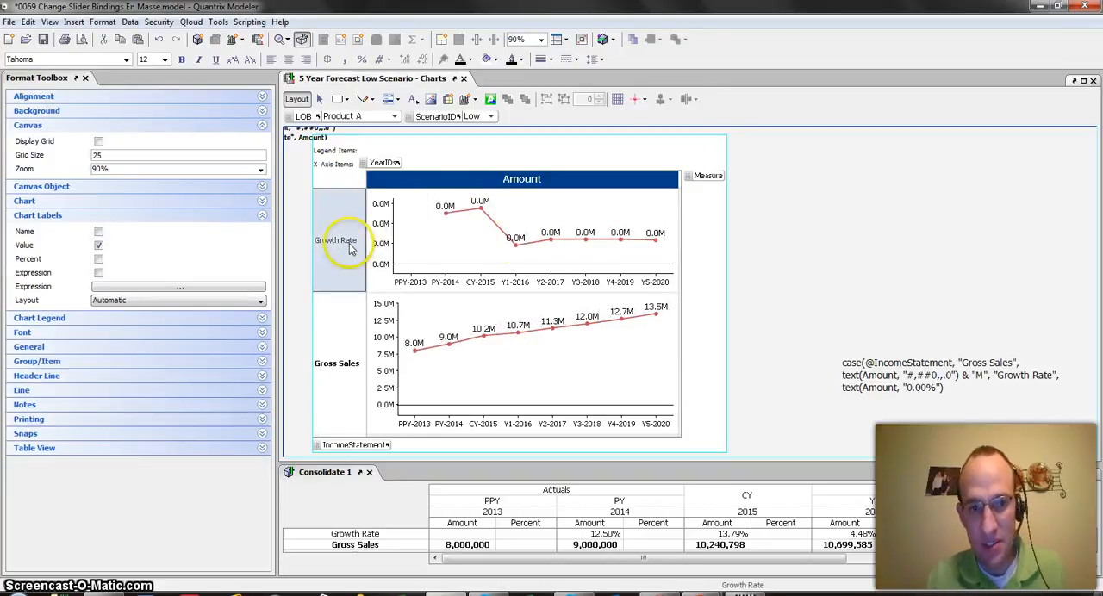
left_click(441, 207)
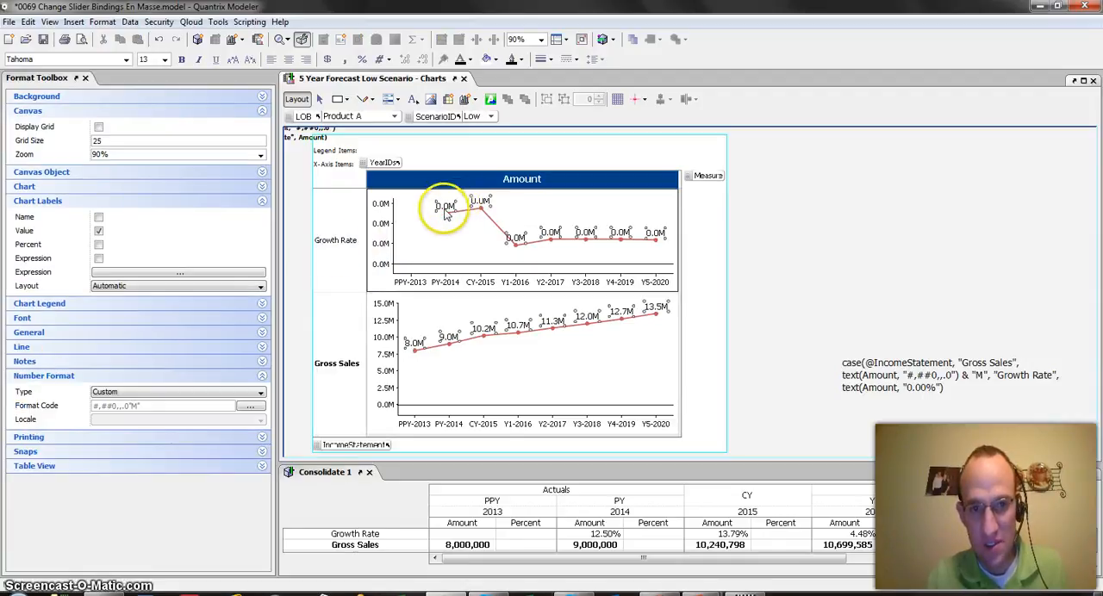
left_click(339, 242)
left_click(442, 210)
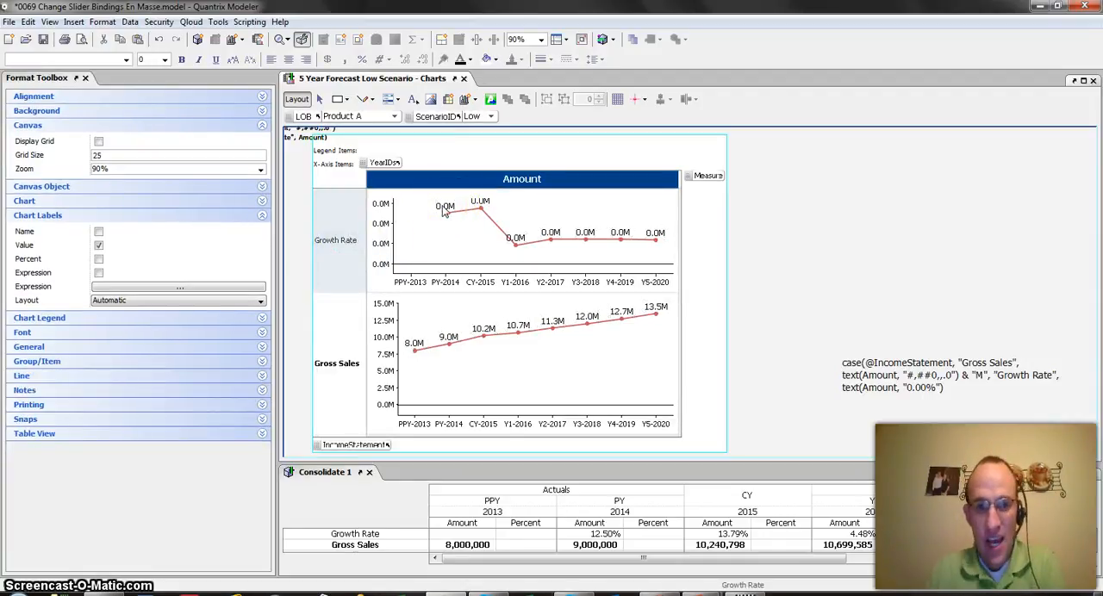
left_click(454, 330)
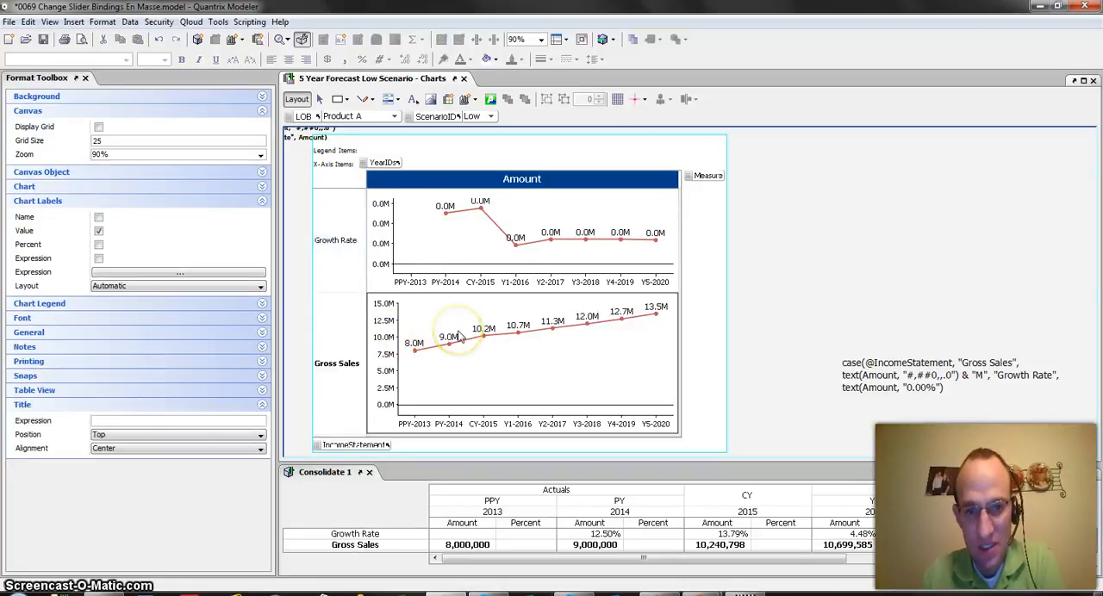
Step: Switch the charts' data labels from plain values to an expression
left_click(503, 226)
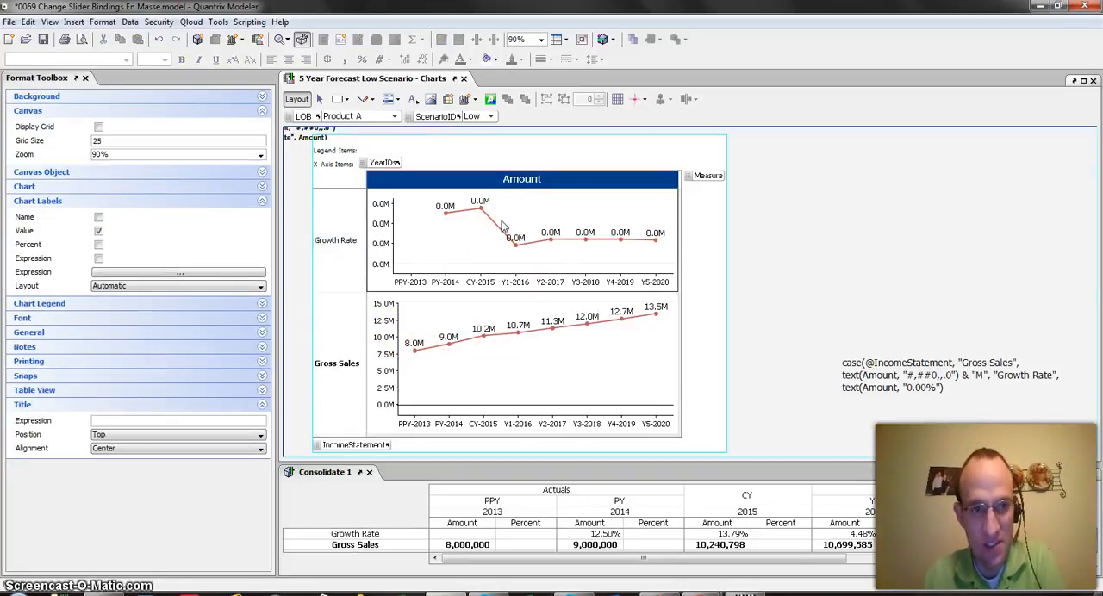
left_click(99, 257)
left_click(100, 230)
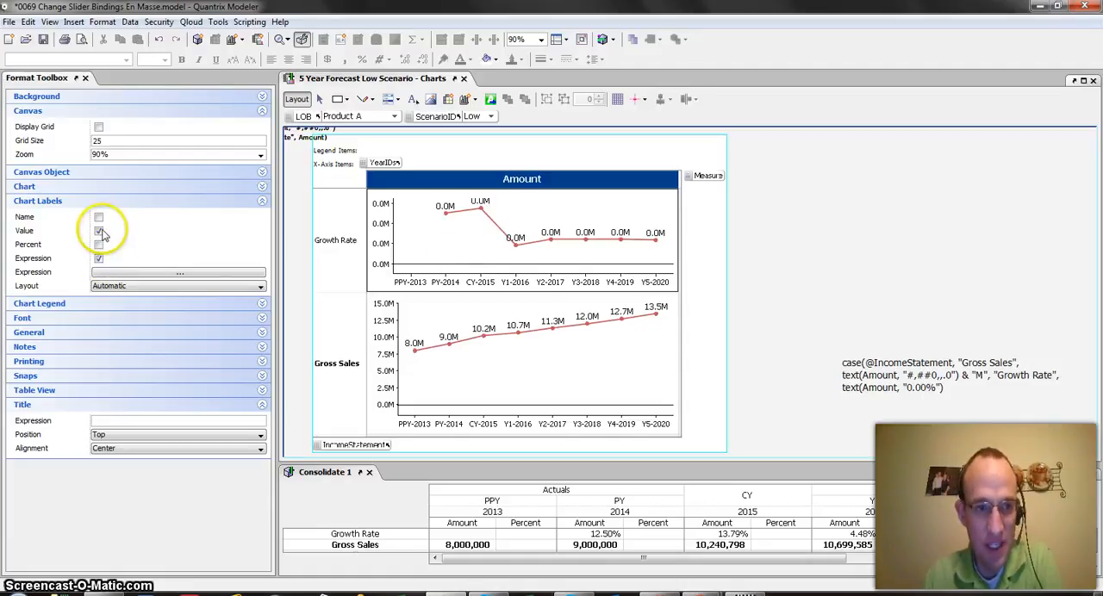
left_click(123, 274)
left_click(457, 267)
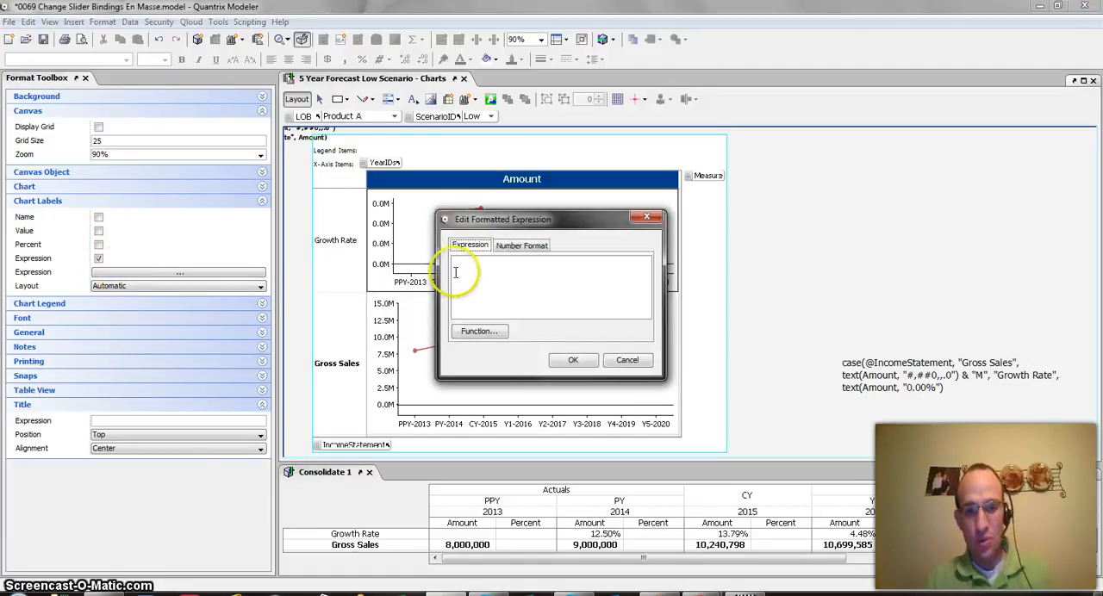
type("case")
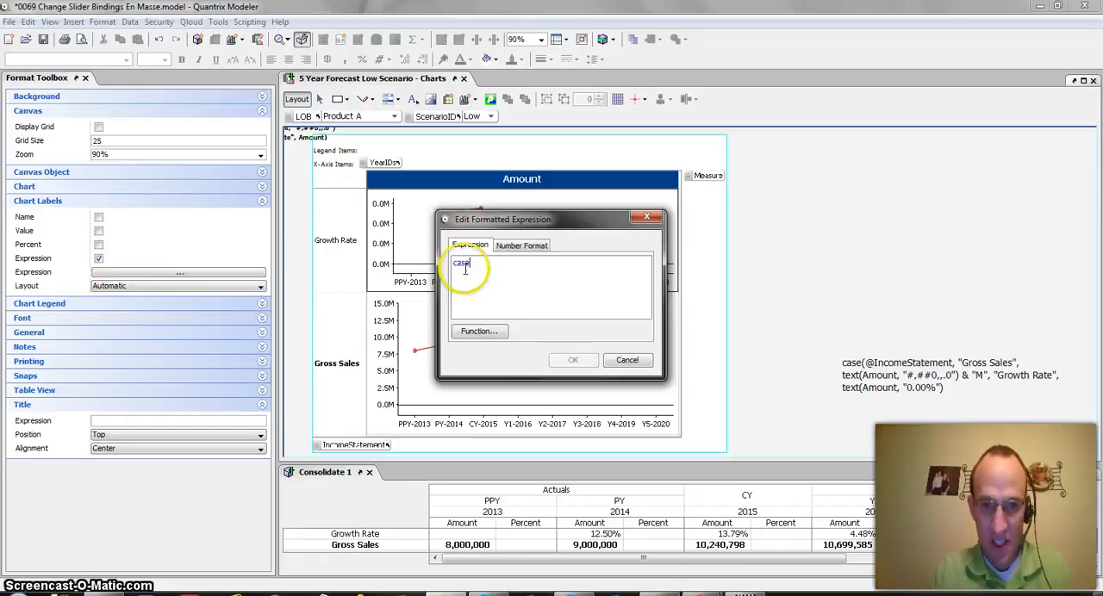
type("(@")
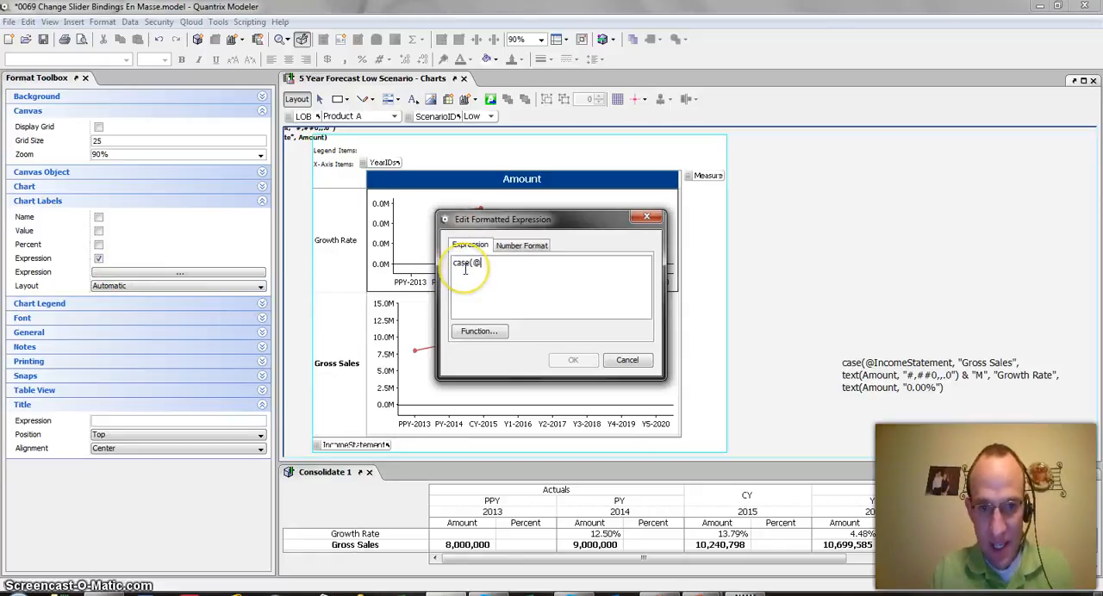
type("Income")
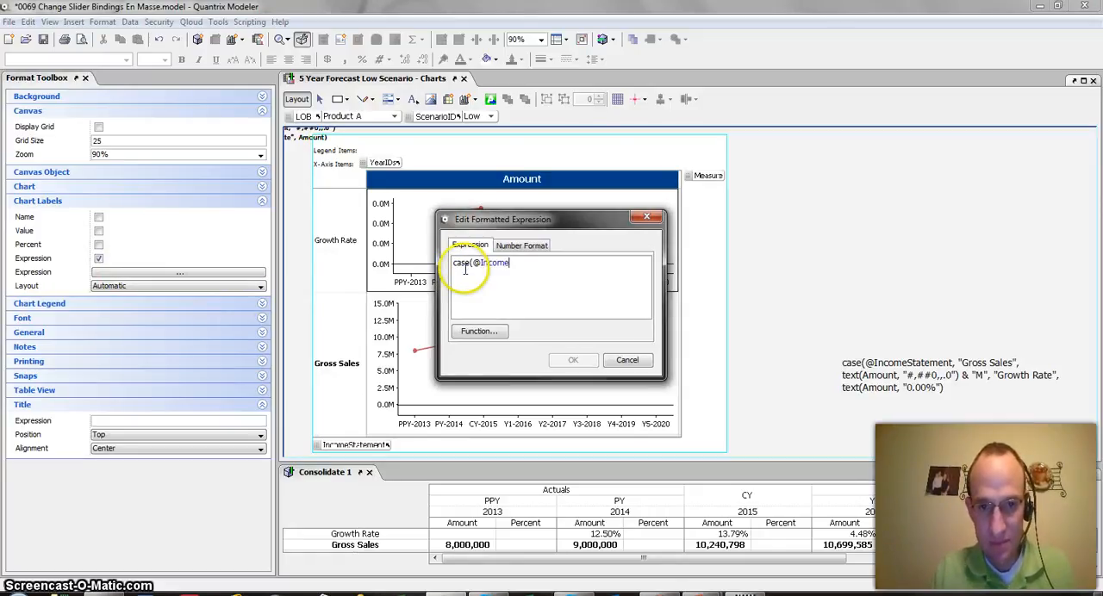
type("Statement, \"")
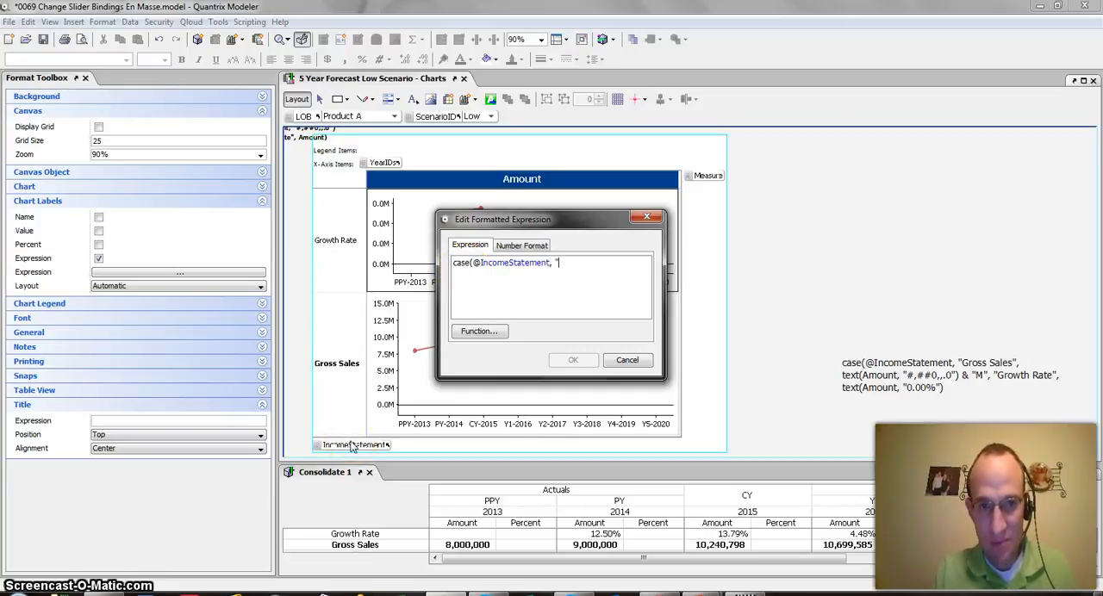
type("Grow")
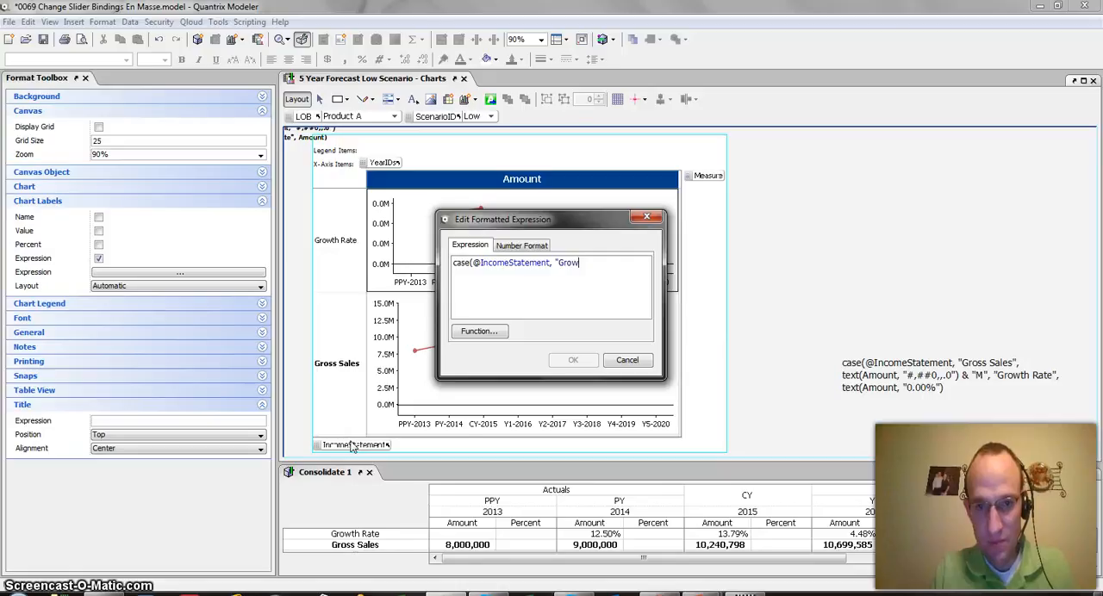
type("th Rate\", text(")
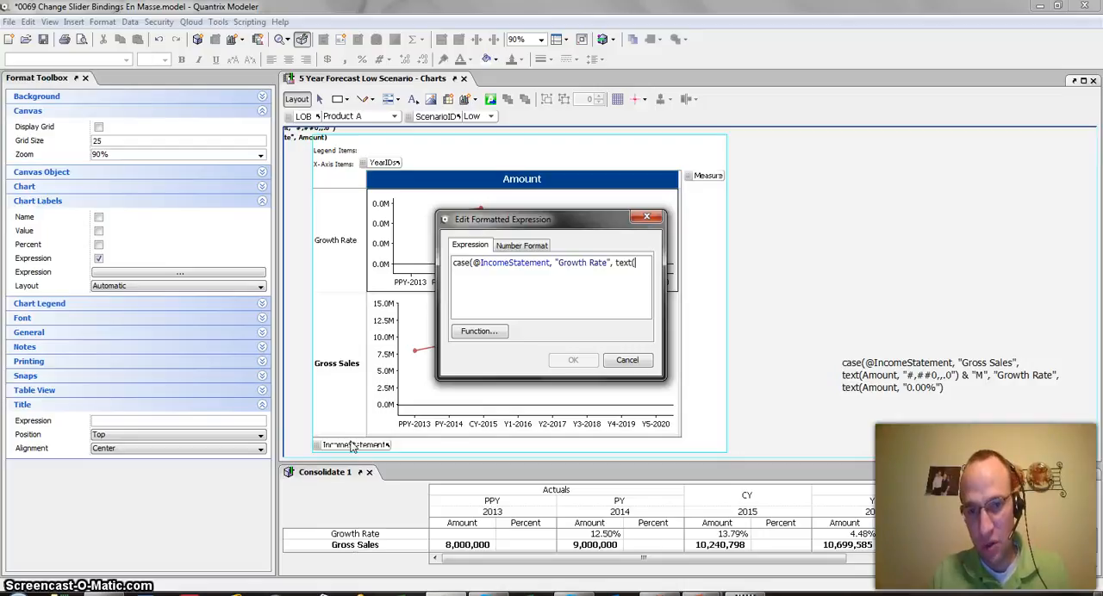
Step: Format the Growth Rate case of the expression as a two-decimal percentage with text(amount, "0.00%")
type("amount")
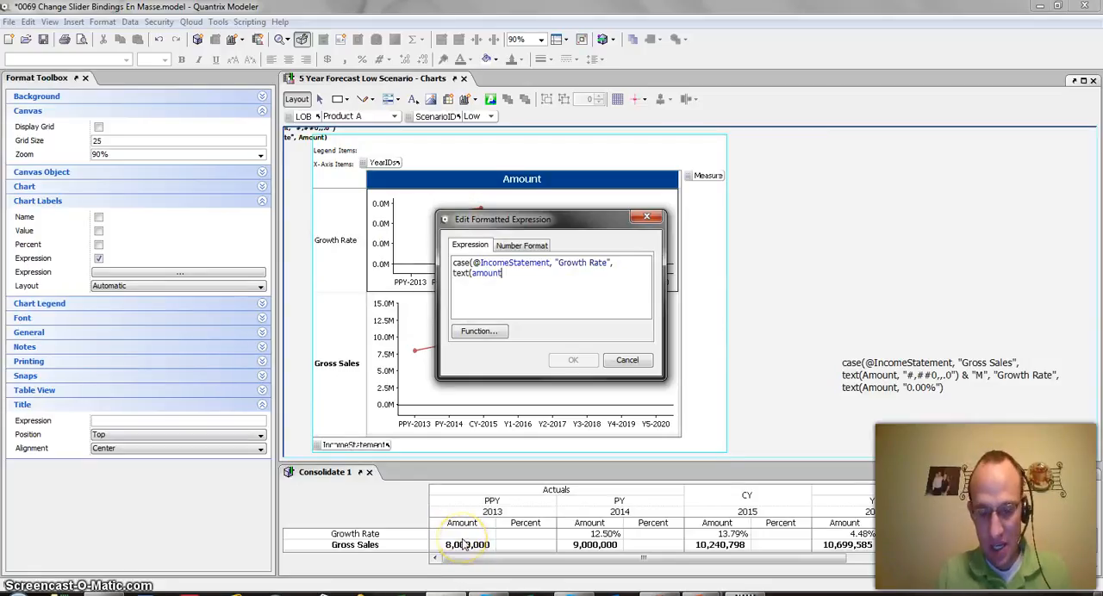
type(", \"0.0")
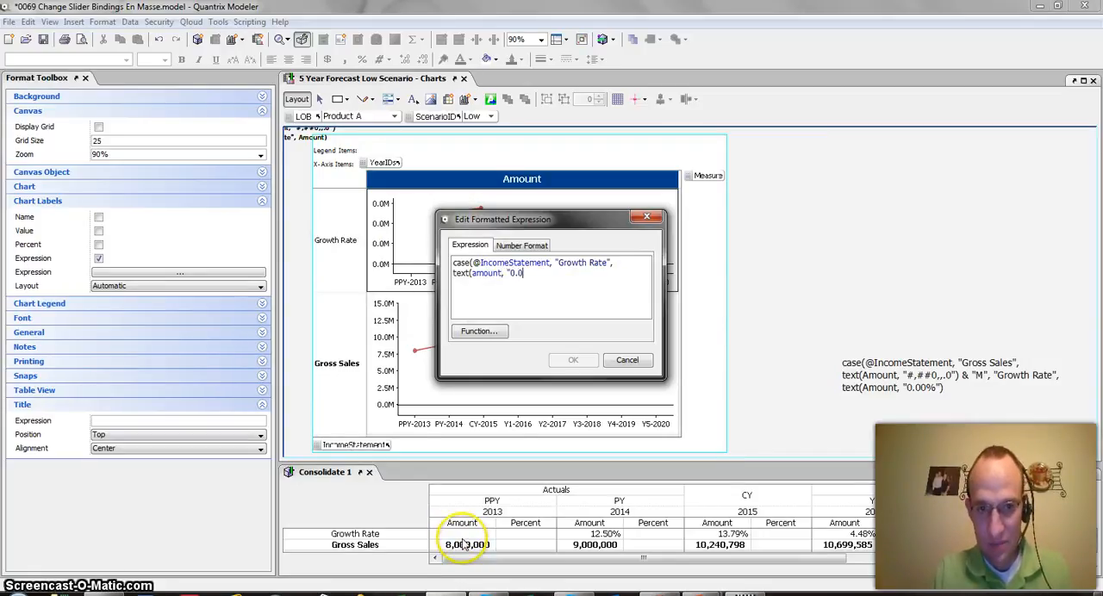
type("0%0")
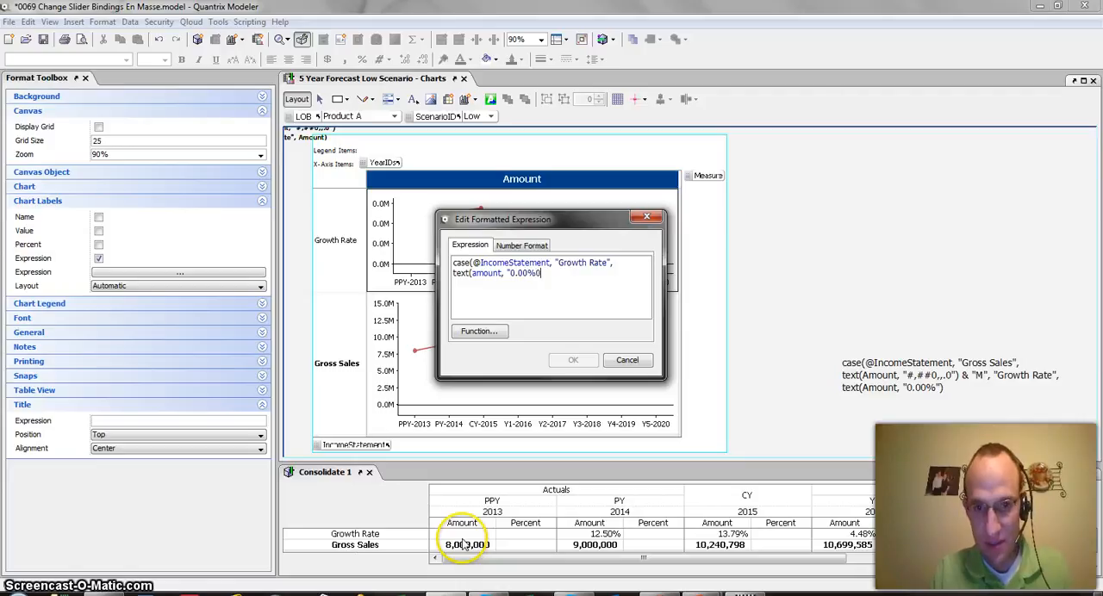
type("\"")
key("BackSpace")
key("BackSpace")
type("\"), \"")
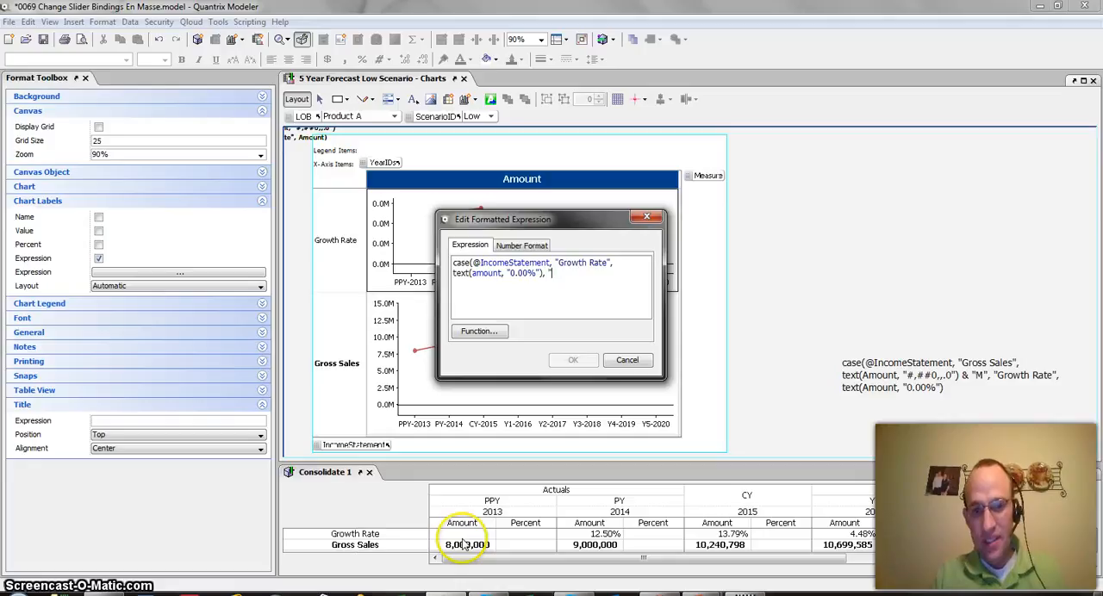
Step: Complete the expression with the case "Gross Sales", text(amount, "#,##0,,.0") & "M") and apply it to the chart labels
left_click(549, 271)
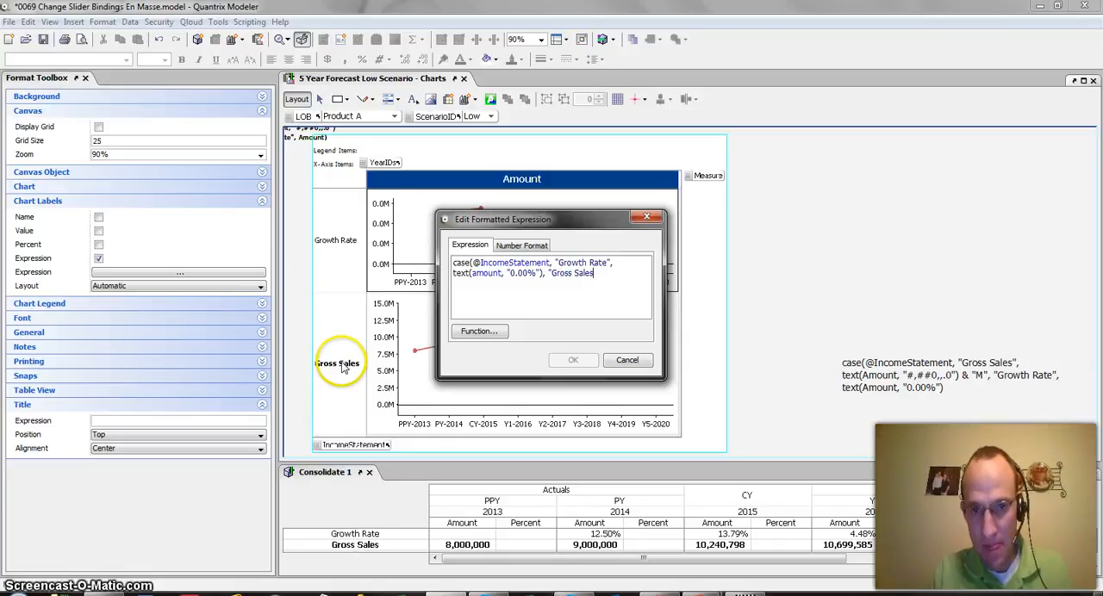
type("\"), \"Gross Sales\",")
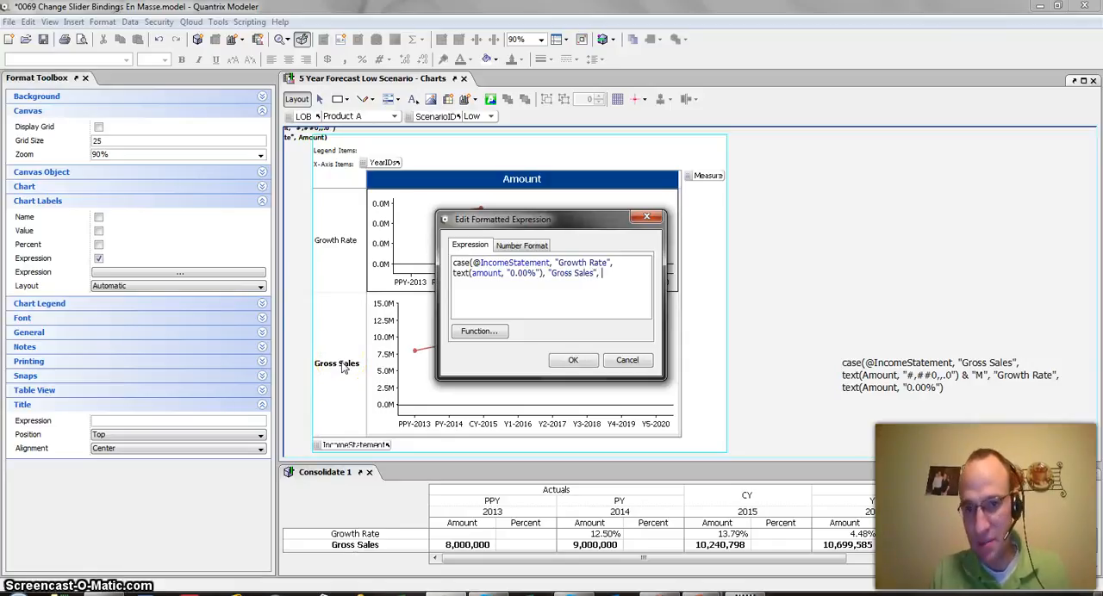
type(" text(a")
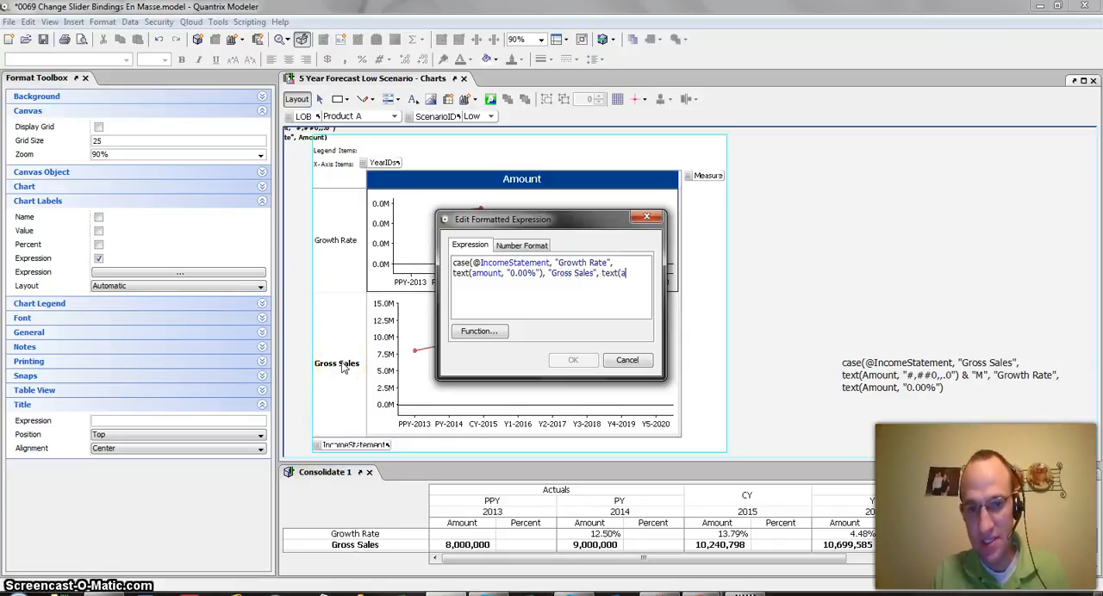
type("mount, \"#,##0")
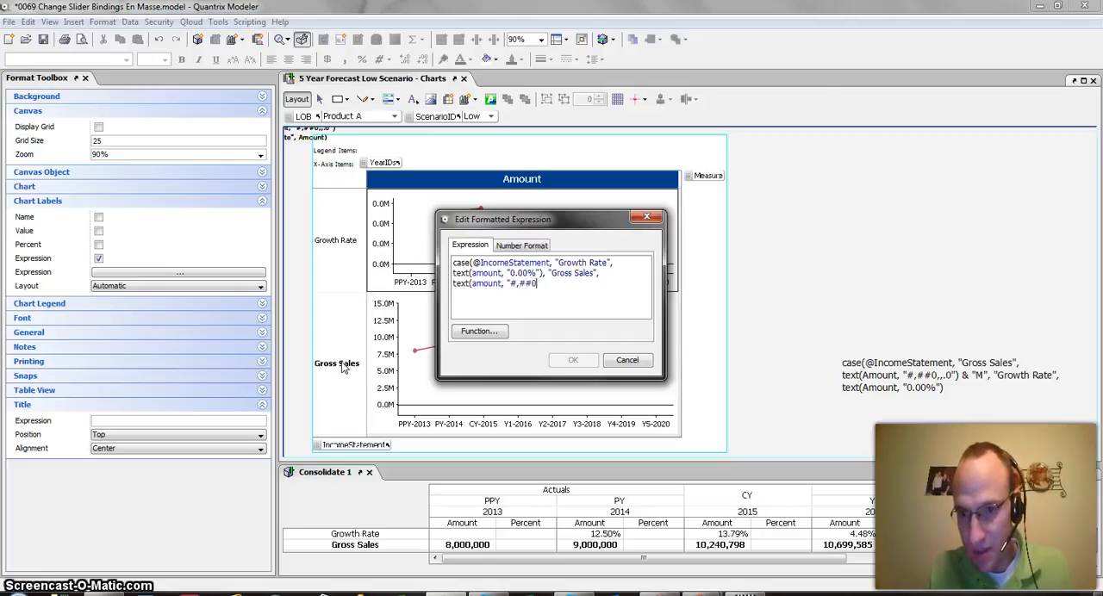
type("\"")
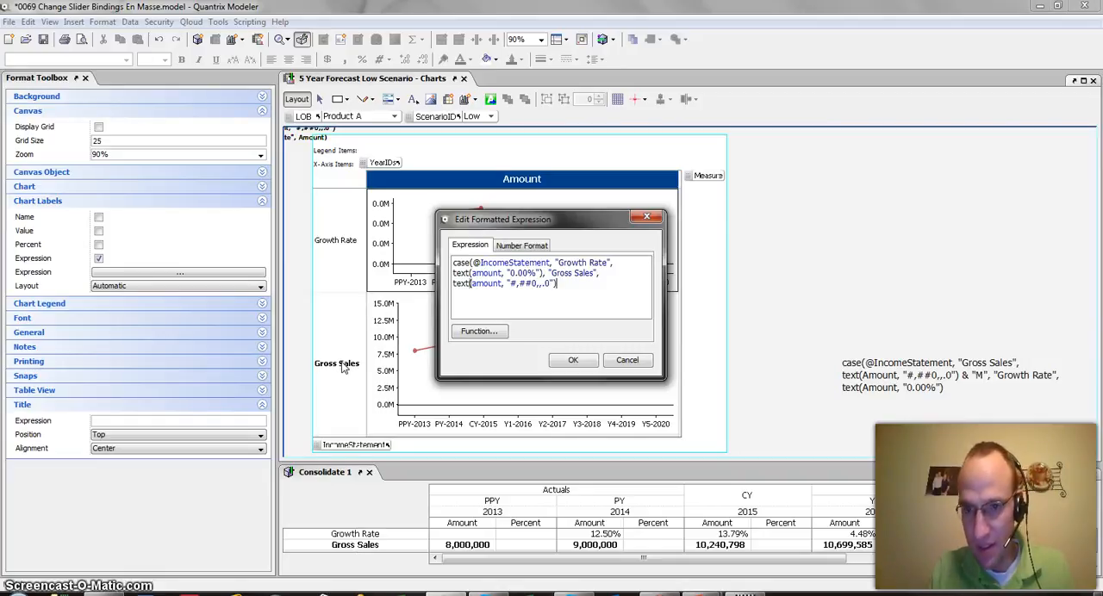
key("BackSpace")
key("BackSpace")
key("BackSpace")
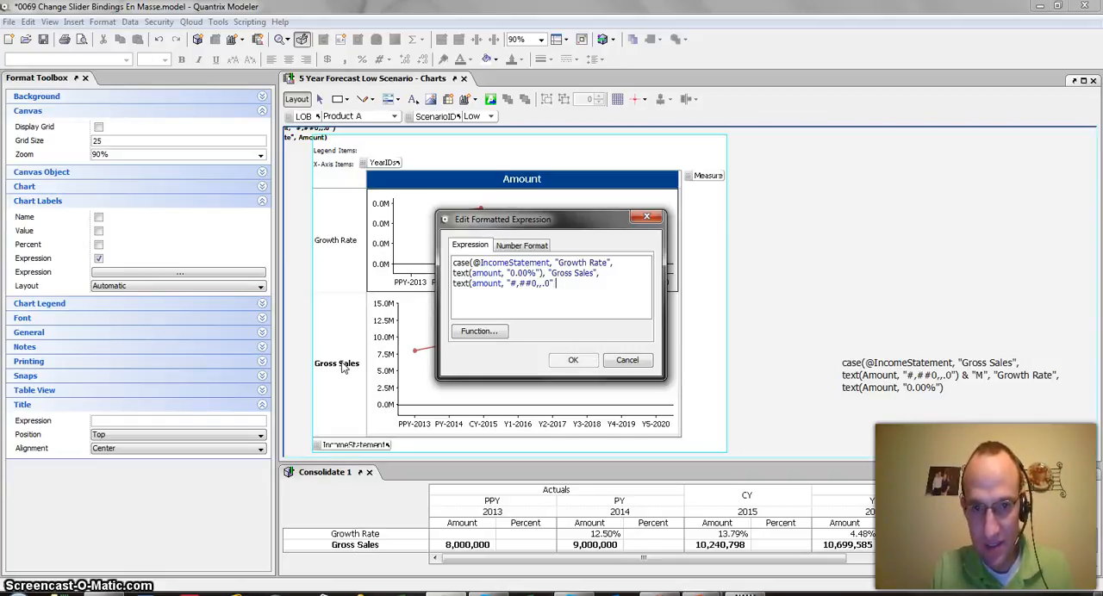
type("& ")
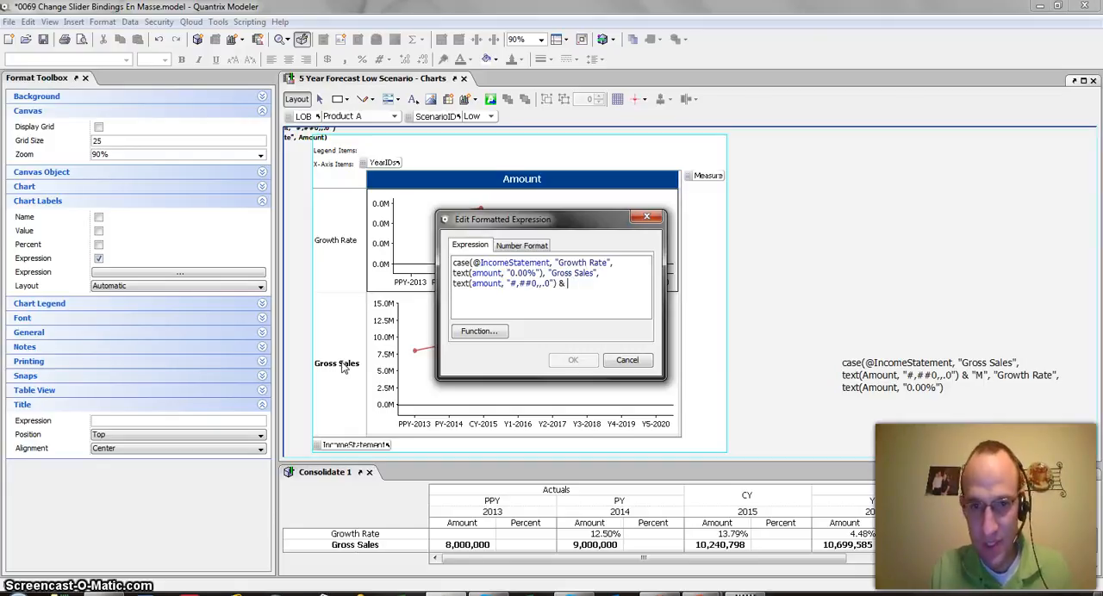
type("\"M\"")
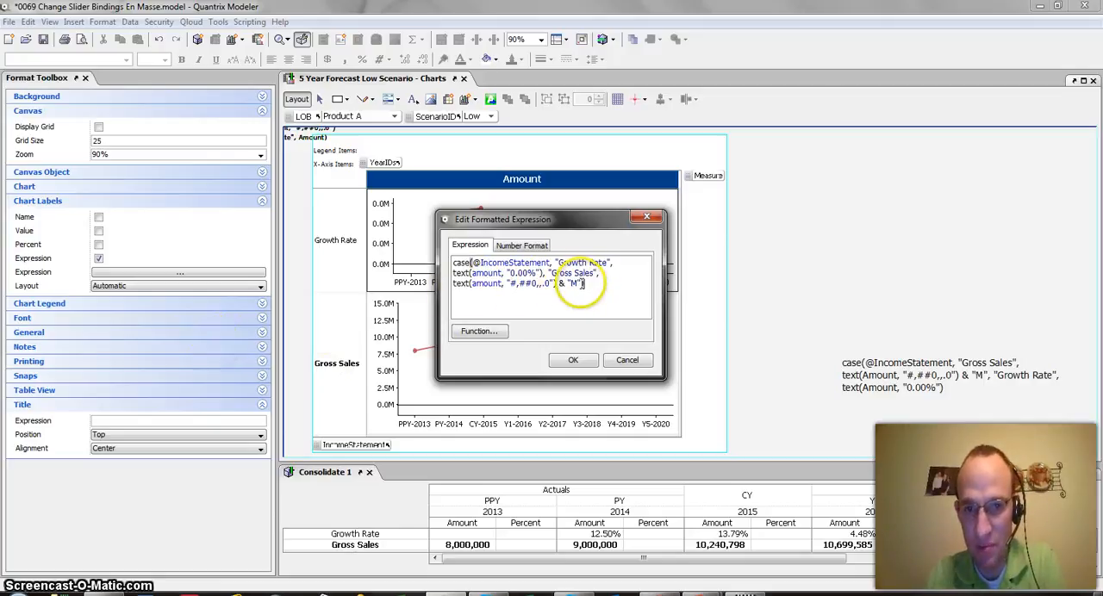
left_click(573, 360)
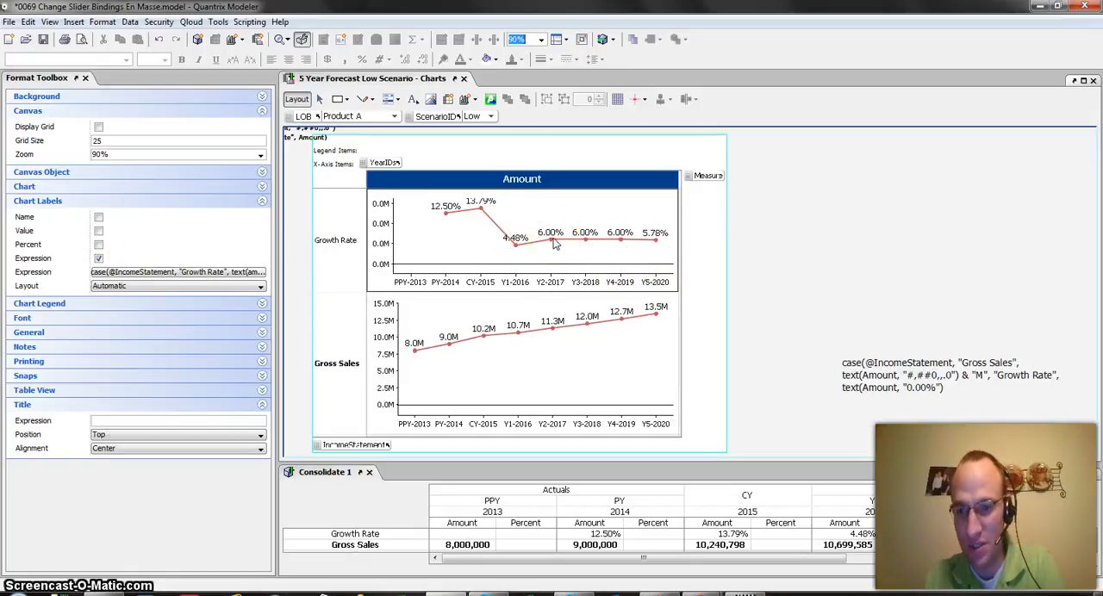
key("alt+Tab")
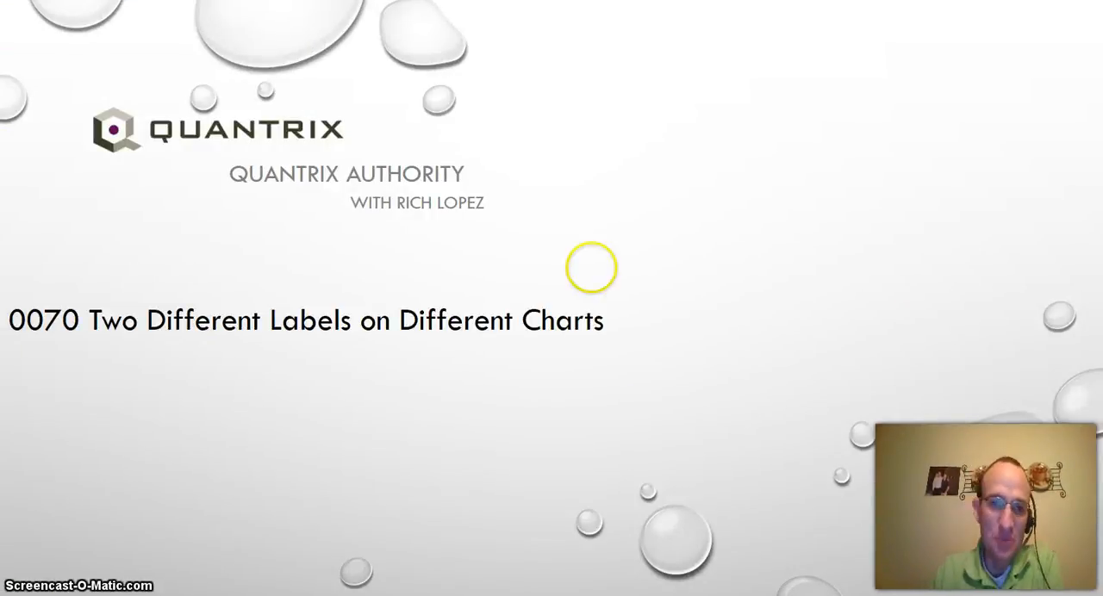
left_click(615, 291)
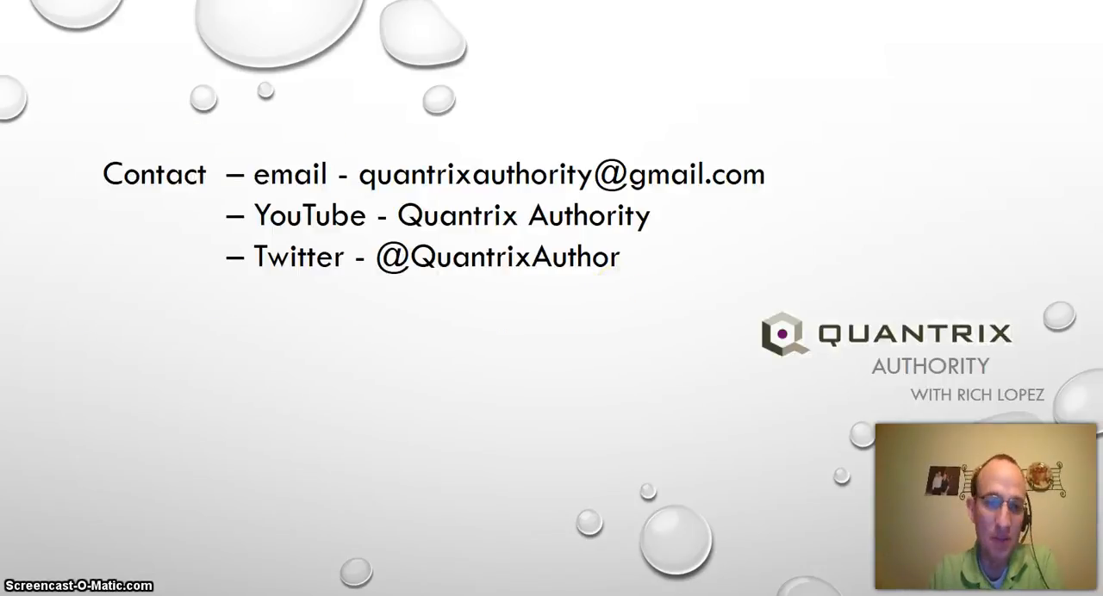